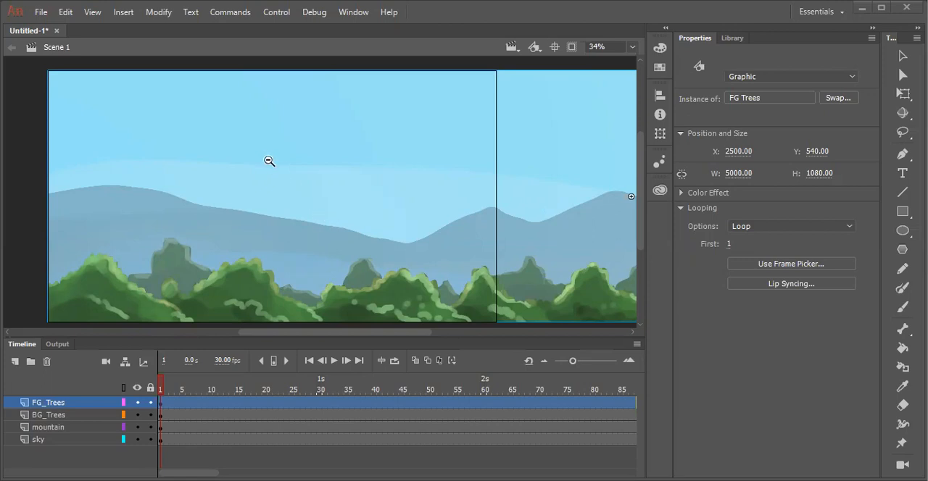
# - Play the still scene through to the end of the timeline and return to the first frame
pyautogui.click(228, 163)
pyautogui.moveTo(77, 105); pyautogui.dragTo(390, 266)
pyautogui.moveTo(165, 390); pyautogui.dragTo(226, 404)
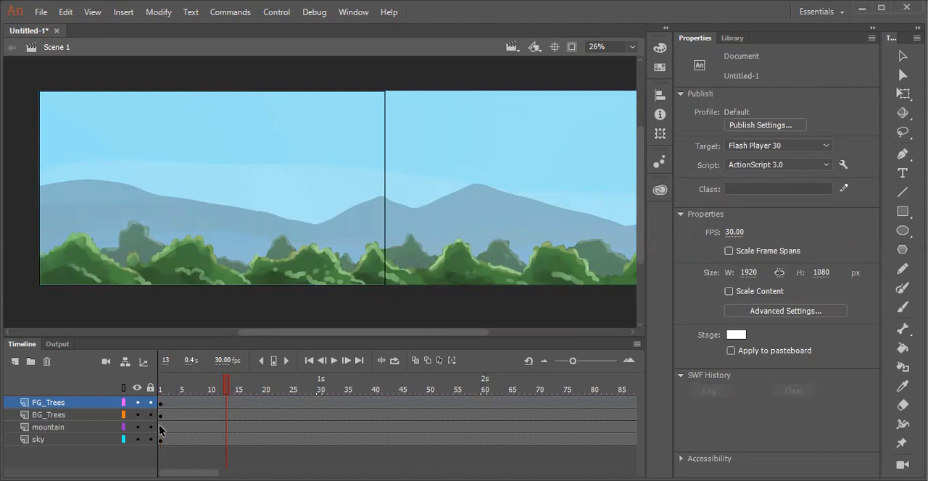
pyautogui.press('Return')
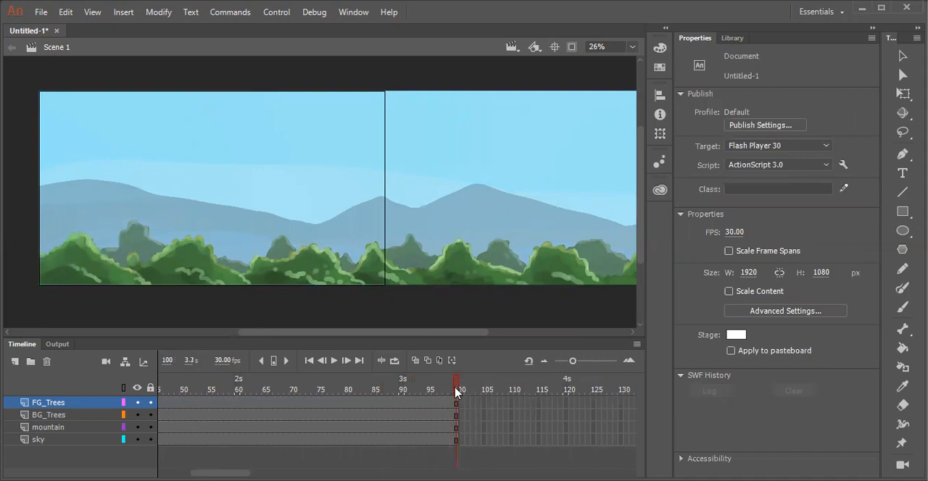
pyautogui.moveTo(457, 393); pyautogui.dragTo(68, 408)
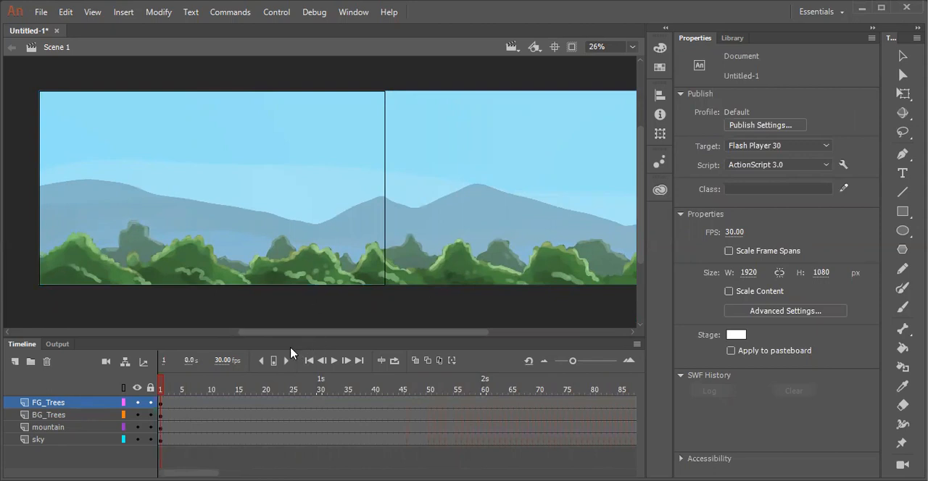
# - Insert keyframes at frame 30 on all four layers, from FG_Trees down to sky
pyautogui.click(270, 388)
pyautogui.moveTo(275, 383); pyautogui.dragTo(316, 400)
pyautogui.moveTo(320, 402); pyautogui.dragTo(319, 445)
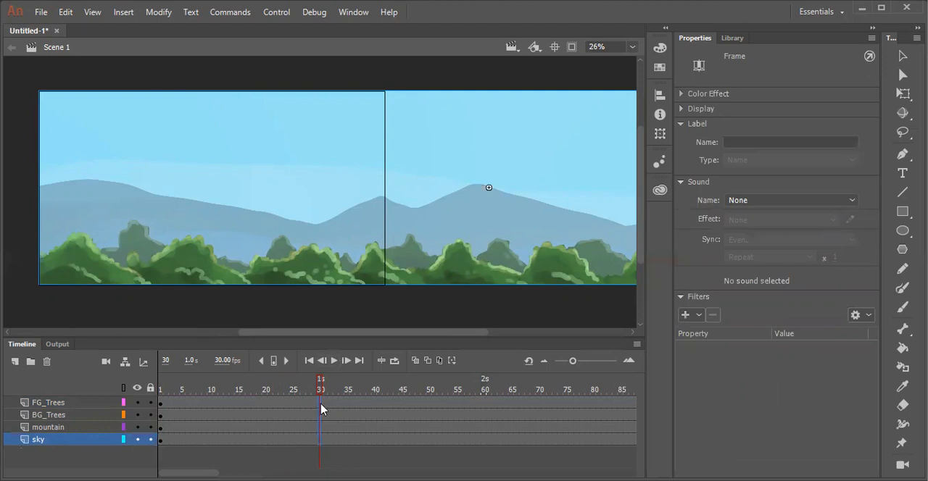
pyautogui.rightClick(321, 409)
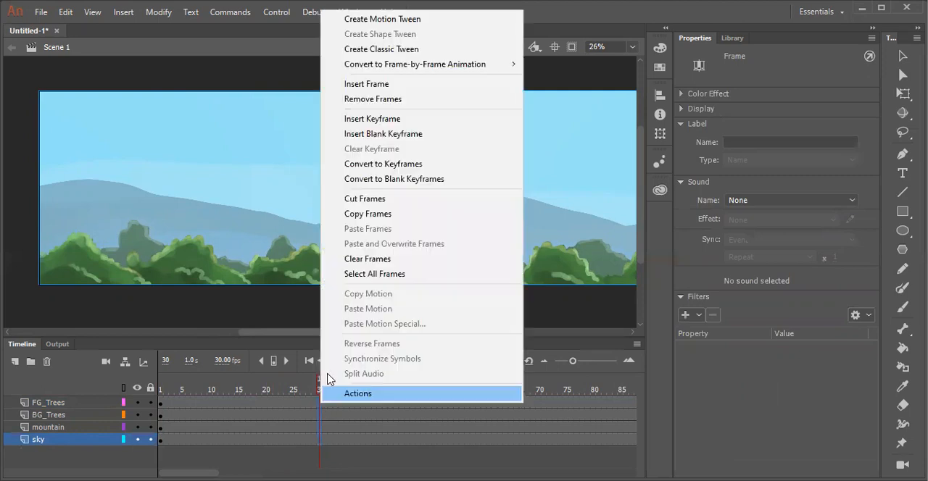
pyautogui.click(368, 121)
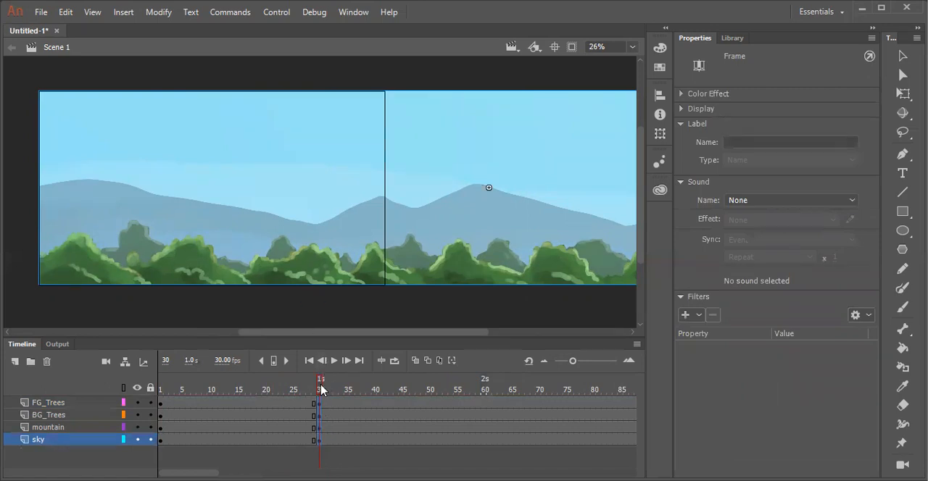
# - Insert keyframes at frame 80 on all four layers, with the whole background artwork in view
pyautogui.keyDown('alt'); pyautogui.click(226, 209); pyautogui.keyUp('alt')
pyautogui.moveTo(314, 197)
pyautogui.mouseDown()
pyautogui.moveTo(292, 214)
pyautogui.moveTo(300, 205)
pyautogui.mouseUp()
pyautogui.press('v')
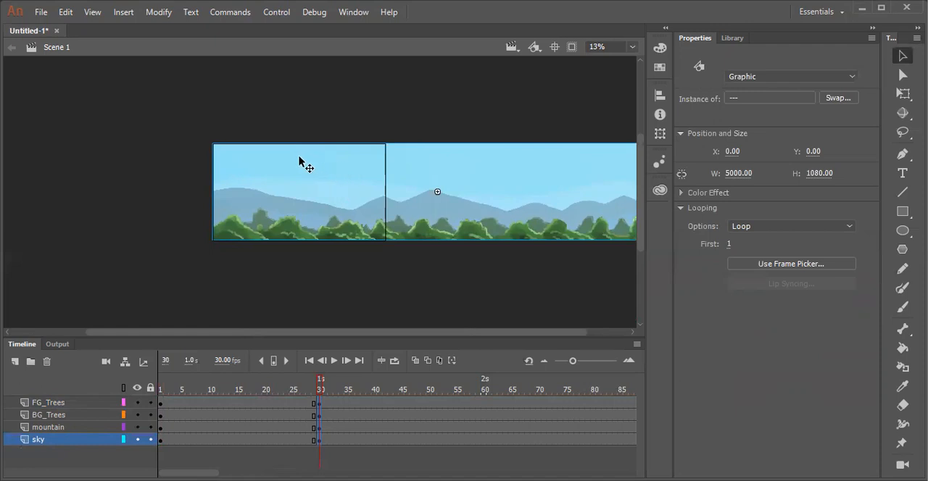
pyautogui.click(323, 124)
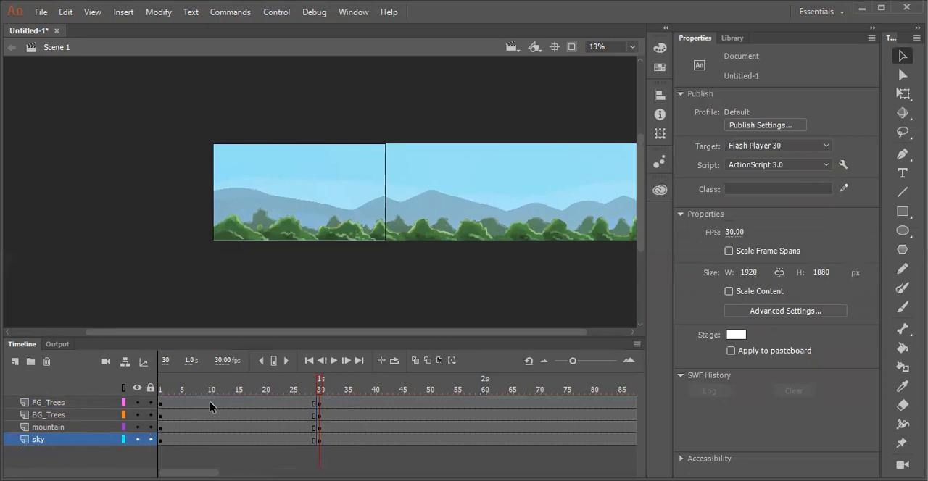
pyautogui.moveTo(323, 390); pyautogui.dragTo(485, 395)
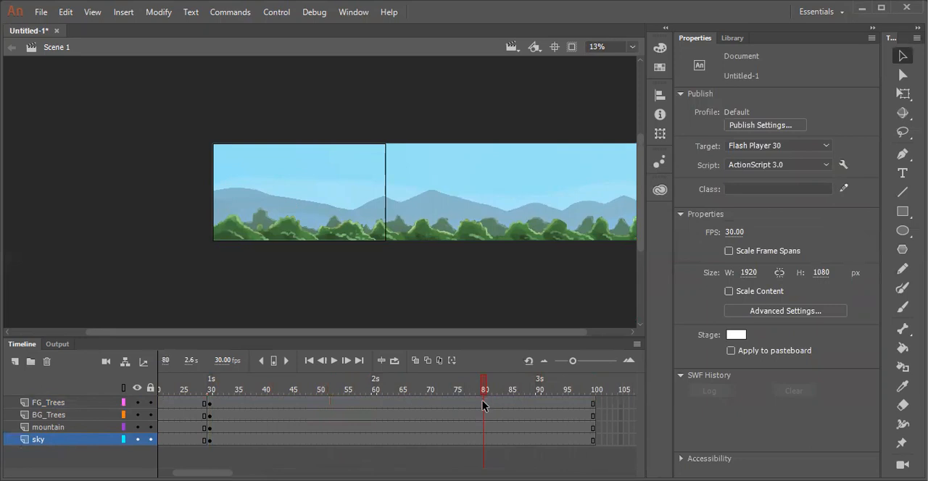
pyautogui.moveTo(484, 403); pyautogui.dragTo(486, 431)
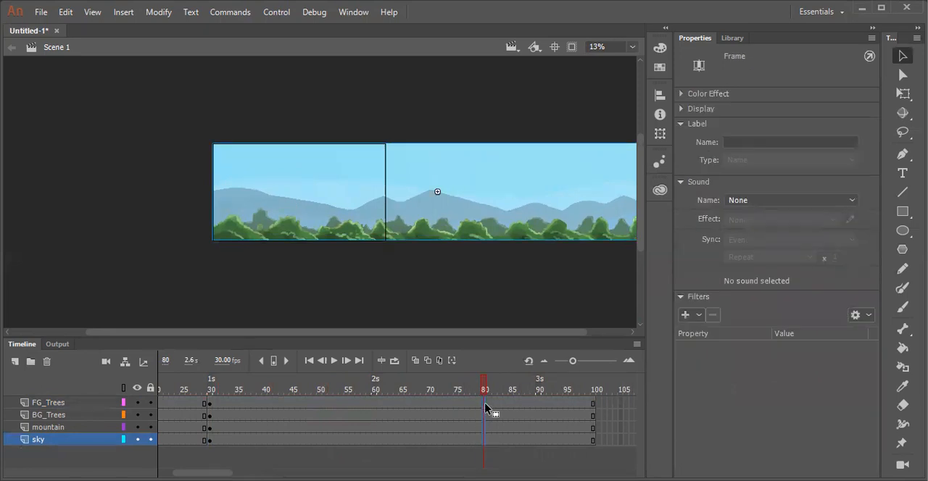
pyautogui.rightClick(484, 406)
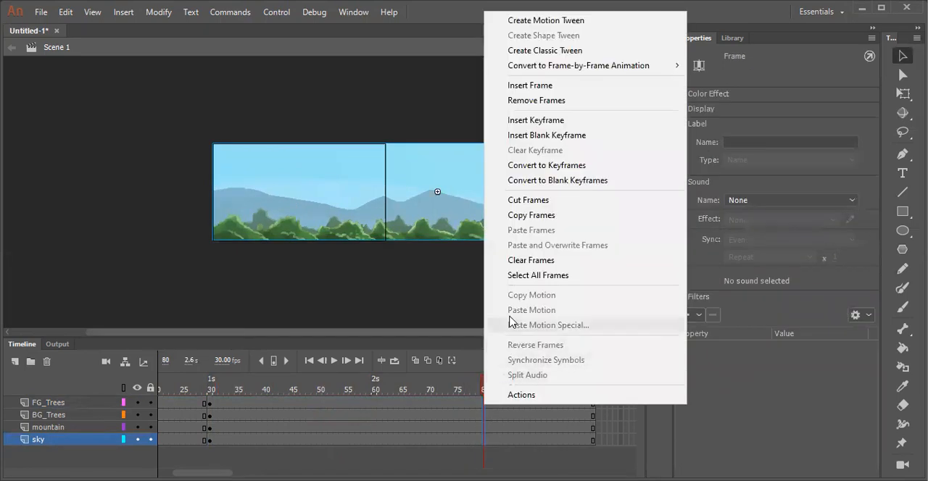
pyautogui.click(530, 121)
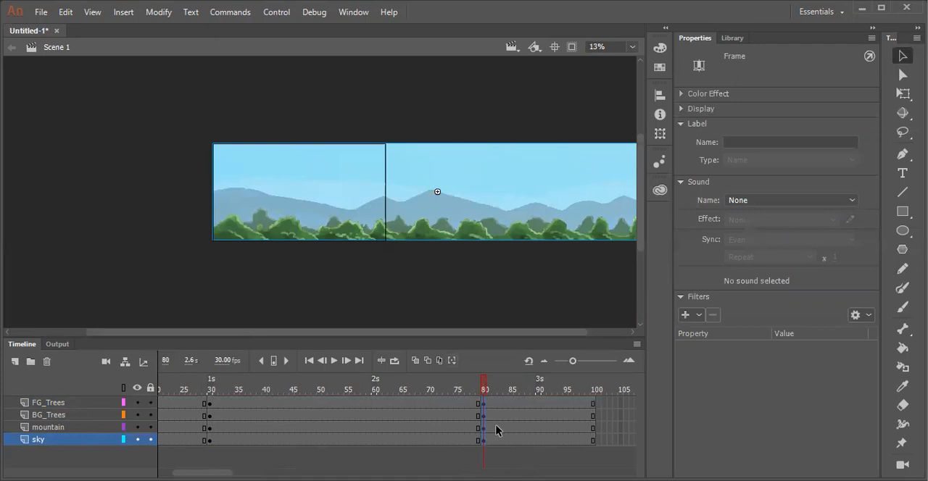
# - Shift the sky artwork a short distance left in its frame 80 keyframe
pyautogui.click(484, 441)
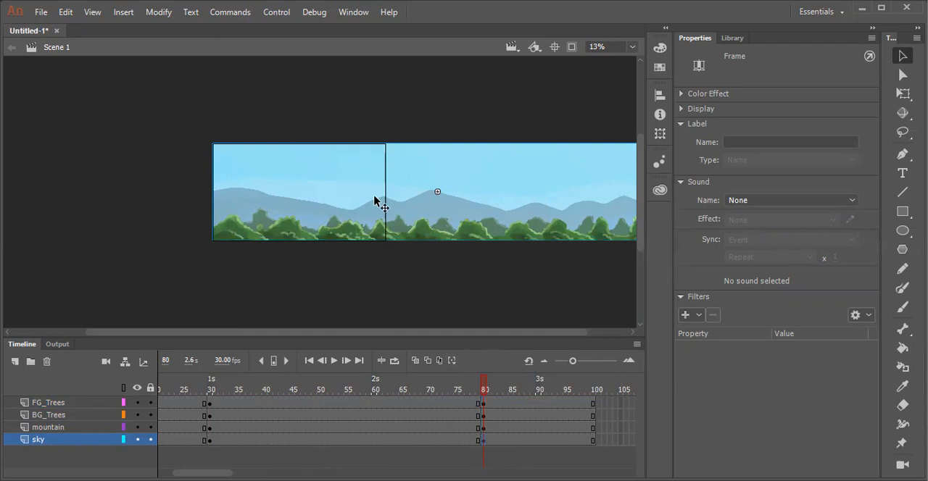
pyautogui.hotkey('shift', 'Left')
pyautogui.hotkey('shift', 'Left')
pyautogui.hotkey('shift', 'Left')
pyautogui.hotkey('shift', 'Left')
pyautogui.hotkey('shift', 'Left')
pyautogui.hotkey('shift', 'Left')
pyautogui.hotkey('shift', 'Left')
pyautogui.hotkey('shift', 'Left')
pyautogui.hotkey('shift', 'Left')
pyautogui.hotkey('shift', 'Left')
pyautogui.hotkey('shift', 'Left')
pyautogui.hotkey('shift', 'Left')
pyautogui.hotkey('shift', 'Left')
pyautogui.hotkey('shift', 'Left')
pyautogui.hotkey('shift', 'Left')
pyautogui.hotkey('shift', 'Left')
pyautogui.hotkey('shift', 'Left')
pyautogui.hotkey('shift', 'Left')
pyautogui.hotkey('shift', 'Left')
pyautogui.hotkey('shift', 'Left')
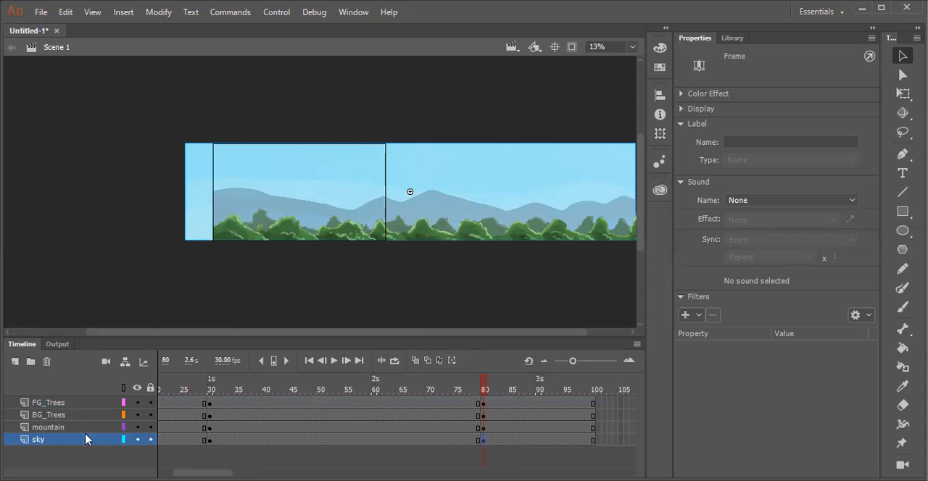
# - Move the mountain artwork left to about X 1664 in its frame 80 keyframe, farther than the sky
pyautogui.click(484, 428)
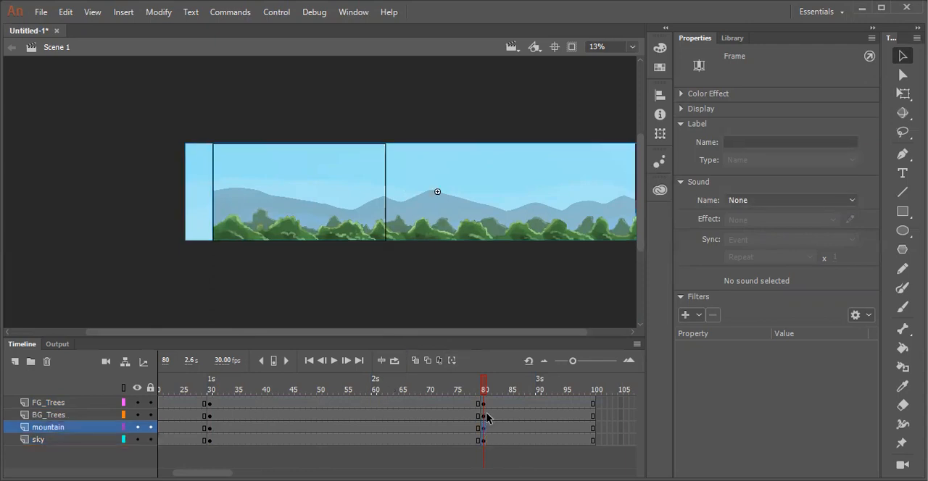
pyautogui.hotkey('shift', 'Left')
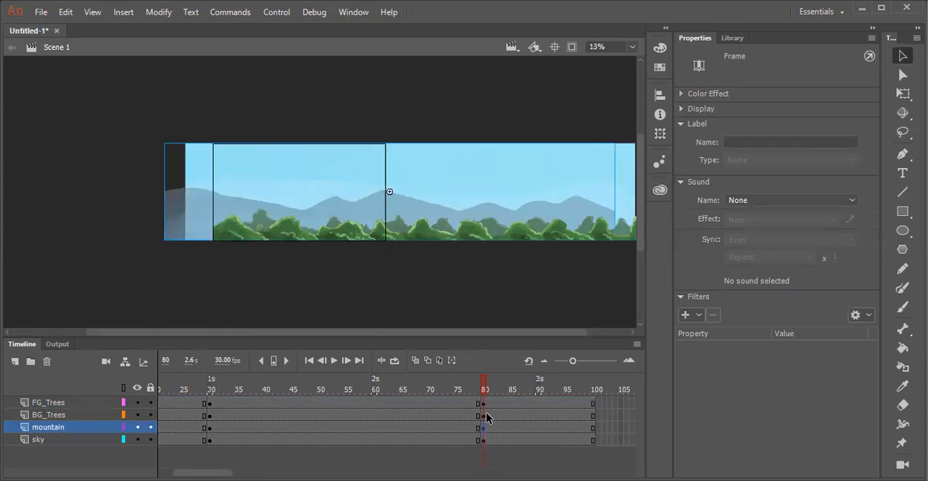
pyautogui.hotkey('shift', 'Left')
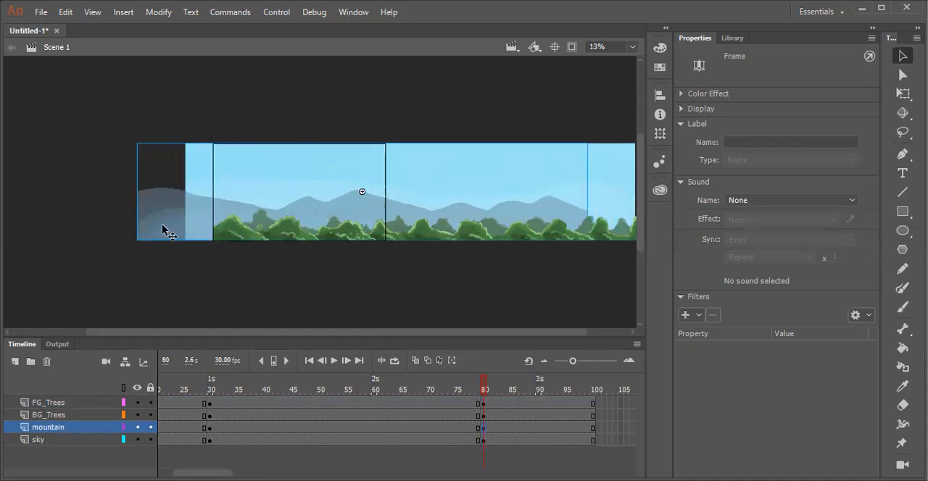
pyautogui.click(198, 179)
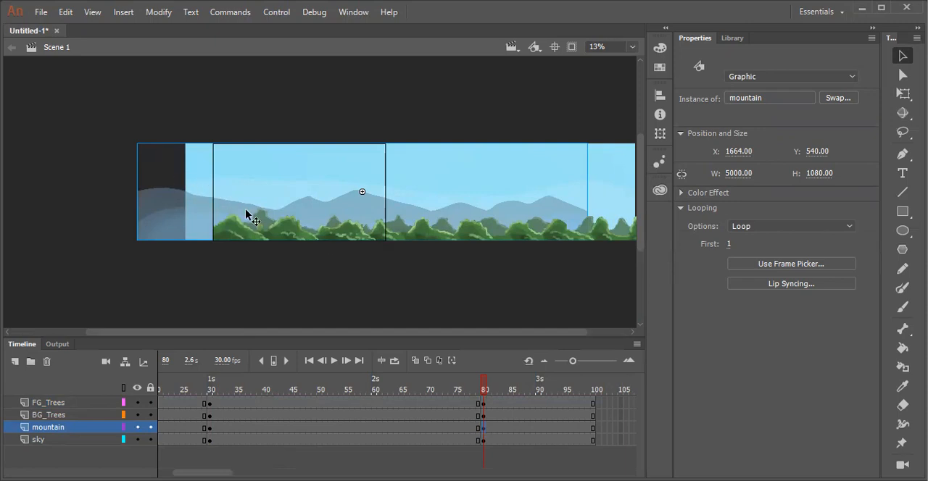
# - Move the BG_Trees artwork left in its frame 80 keyframe, about twice as far as the mountain, and fine-tune its horizontal position
pyautogui.click(484, 424)
pyautogui.click(484, 416)
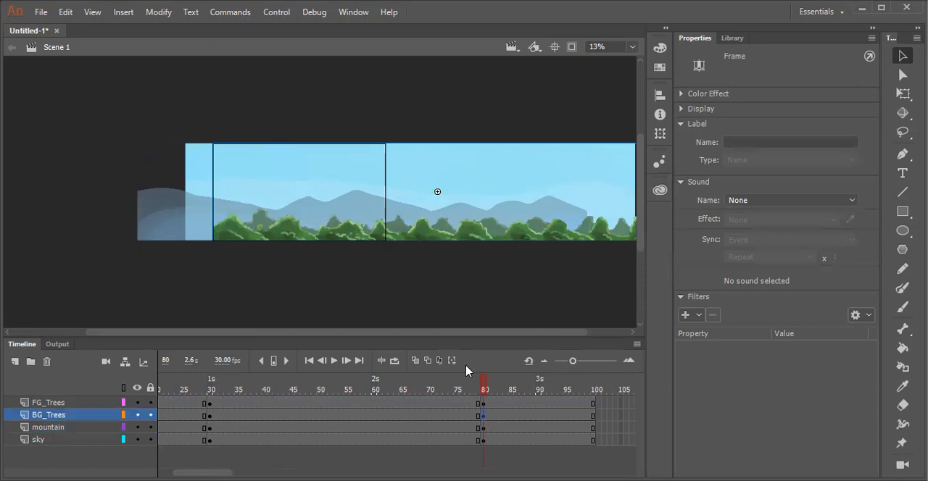
pyautogui.hotkey('shift', 'Left')
pyautogui.hotkey('shift', 'Left')
pyautogui.hotkey('shift', 'Left')
pyautogui.hotkey('shift', 'Left')
pyautogui.hotkey('shift', 'Left')
pyautogui.hotkey('shift', 'Left')
pyautogui.hotkey('shift', 'Left')
pyautogui.hotkey('shift', 'Left')
pyautogui.hotkey('shift', 'Left')
pyautogui.hotkey('shift', 'Left')
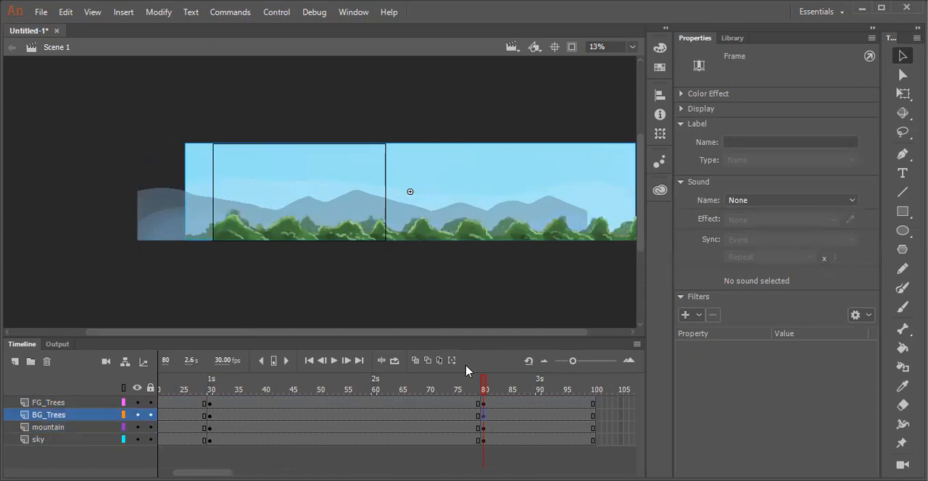
pyautogui.hotkey('shift', 'Left')
pyautogui.hotkey('shift', 'Left')
pyautogui.hotkey('shift', 'Left')
pyautogui.hotkey('shift', 'Left')
pyautogui.hotkey('shift', 'Left')
pyautogui.hotkey('shift', 'Left')
pyautogui.hotkey('shift', 'Left')
pyautogui.hotkey('shift', 'Left')
pyautogui.hotkey('shift', 'Left')
pyautogui.hotkey('shift', 'Left')
pyautogui.hotkey('shift', 'Left')
pyautogui.hotkey('shift', 'Left')
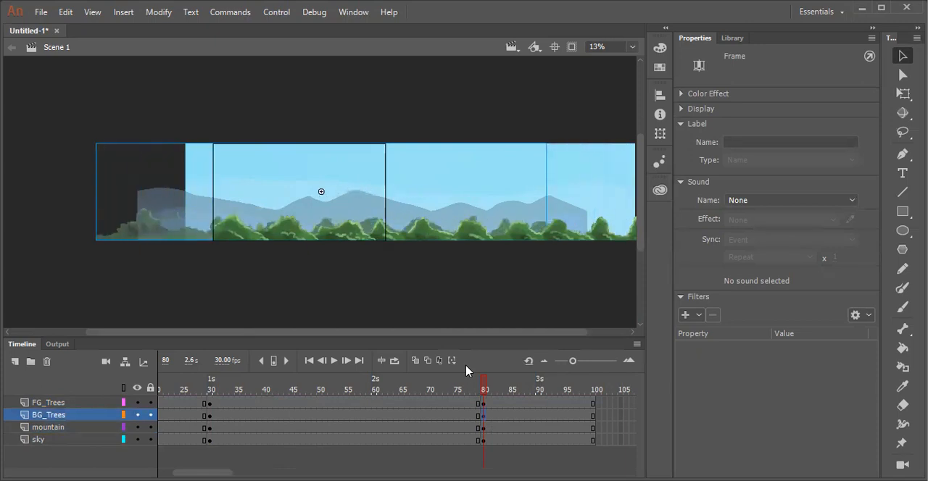
pyautogui.hotkey('shift', 'Left')
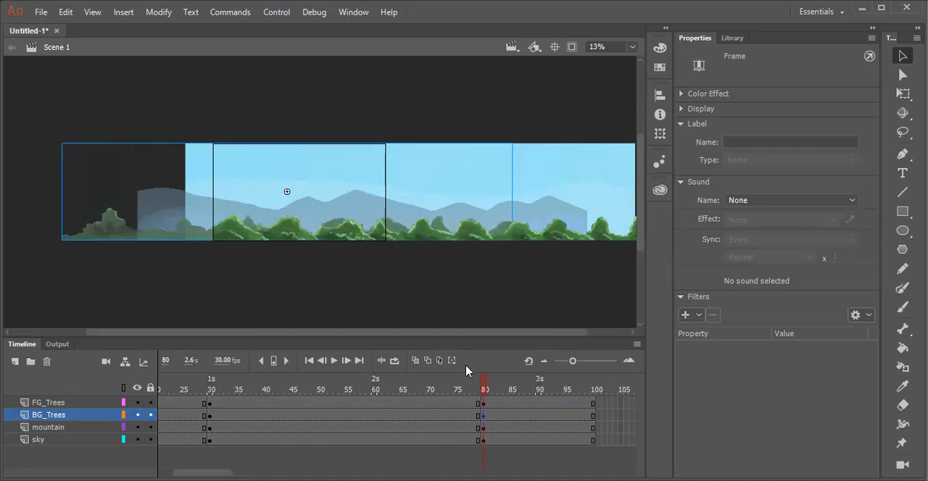
pyautogui.press('Right')
pyautogui.press('Right')
pyautogui.press('Right')
pyautogui.press('Right')
pyautogui.press('Right')
pyautogui.press('Right')
pyautogui.press('Right')
pyautogui.press('Right')
pyautogui.press('Right')
pyautogui.press('Right')
pyautogui.press('Right')
pyautogui.press('Right')
pyautogui.press('Right')
pyautogui.press('Right')
pyautogui.press('Right')
pyautogui.press('Right')
pyautogui.press('Right')
pyautogui.press('Right')
pyautogui.press('Right')
pyautogui.press('Right')
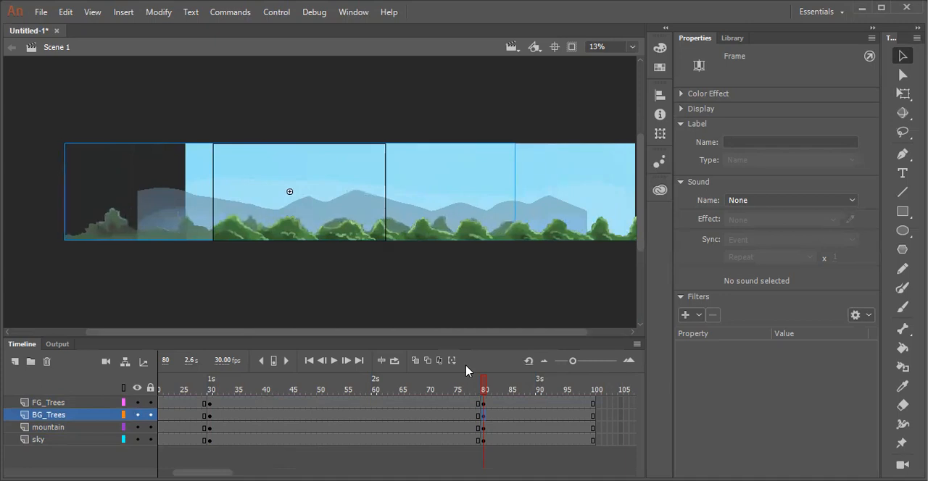
pyautogui.press('Left')
pyautogui.press('Left')
pyautogui.press('Left')
pyautogui.press('Left')
pyautogui.press('Left')
pyautogui.press('Left')
pyautogui.press('Left')
pyautogui.press('Left')
pyautogui.press('Left')
pyautogui.press('Left')
pyautogui.press('Left')
pyautogui.press('Left')
pyautogui.press('Left')
pyautogui.press('Left')
pyautogui.press('Left')
pyautogui.press('Left')
pyautogui.press('Left')
pyautogui.press('Left')
pyautogui.press('Left')
pyautogui.press('Left')
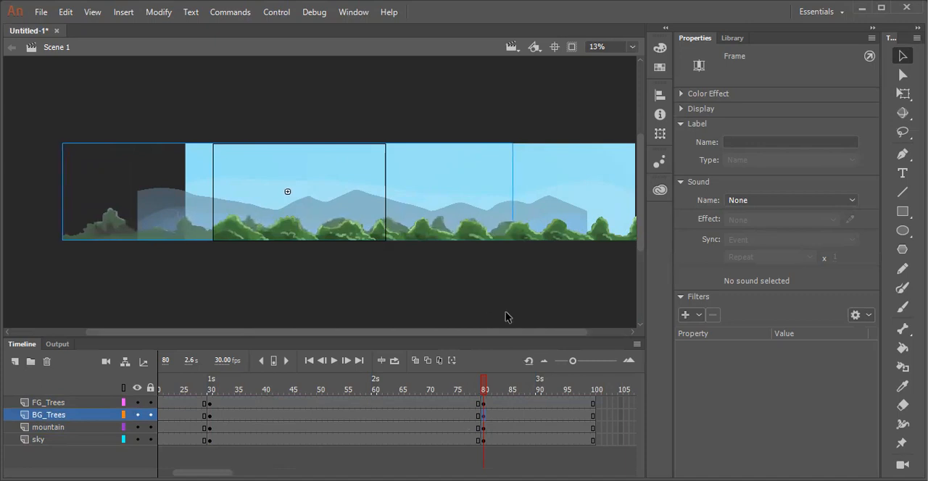
# - Move the FG_Trees artwork left in its frame 80 keyframe, farther than every other layer
pyautogui.click(485, 404)
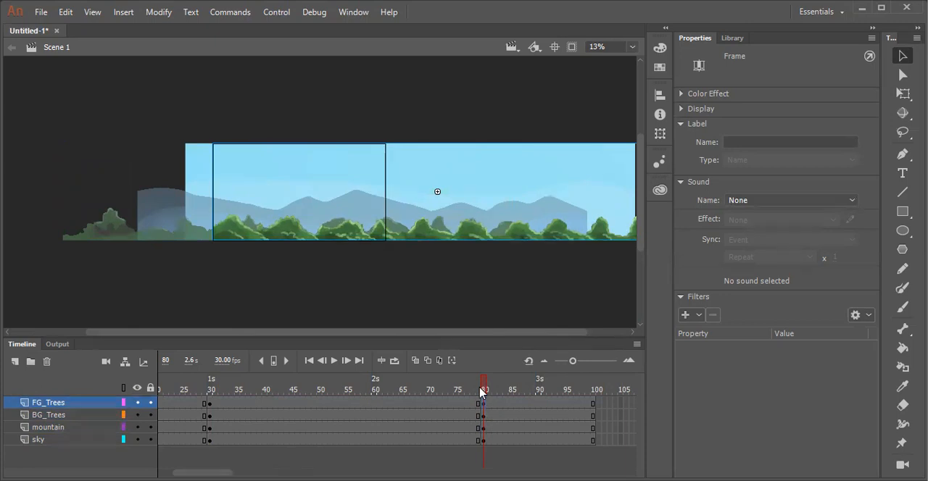
pyautogui.moveTo(437, 191); pyautogui.dragTo(225, 191)
pyautogui.press('space')
pyautogui.moveTo(424, 240); pyautogui.dragTo(471, 225)
pyautogui.moveTo(484, 391); pyautogui.dragTo(484, 395)
pyautogui.press('space')
pyautogui.moveTo(495, 247); pyautogui.dragTo(440, 266)
# - Create classic tweens between frames 30 and 80 on all four layers and preview the motion
pyautogui.moveTo(478, 384); pyautogui.dragTo(420, 394)
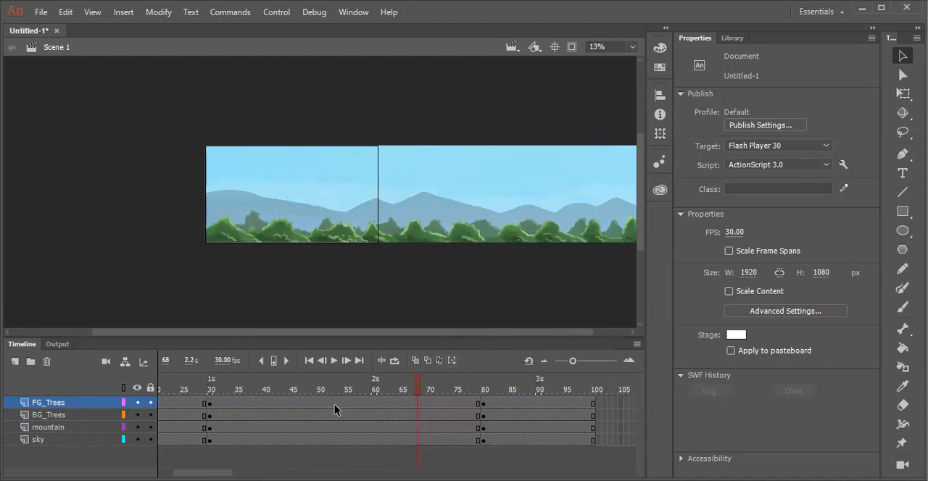
pyautogui.moveTo(333, 404); pyautogui.dragTo(337, 440)
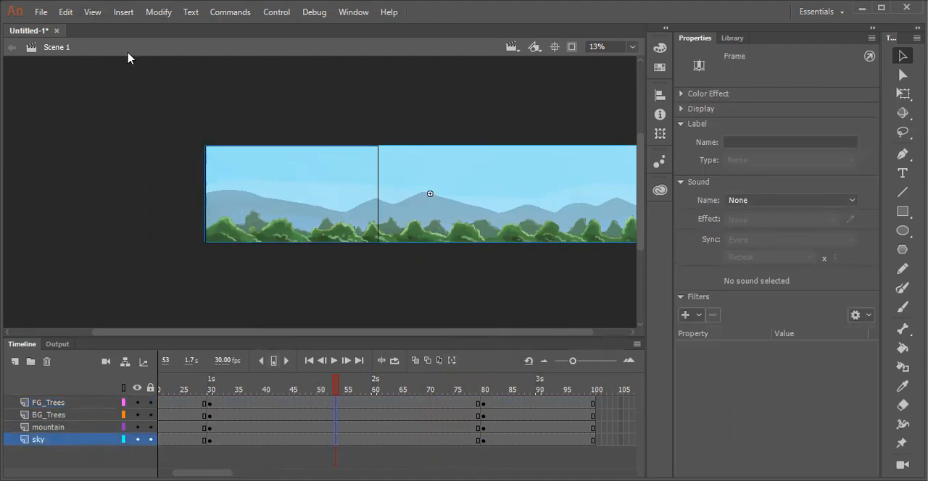
pyautogui.click(157, 16)
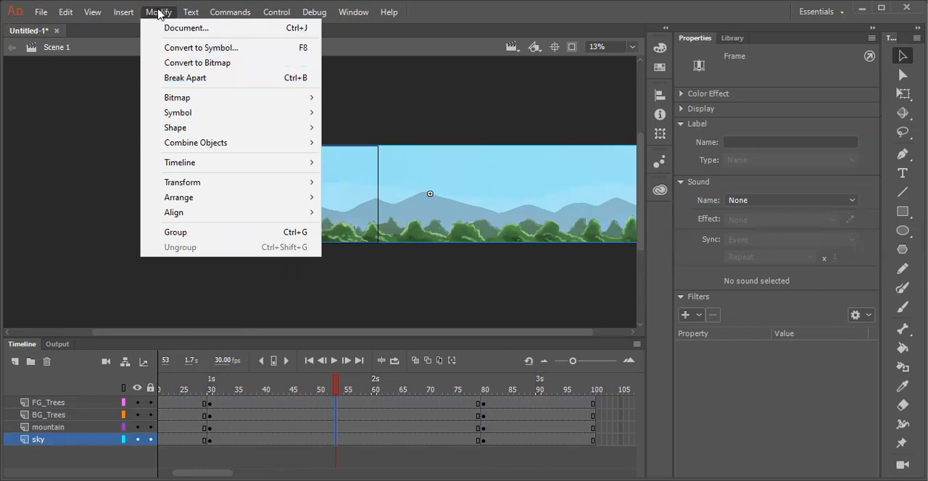
pyautogui.click(122, 15)
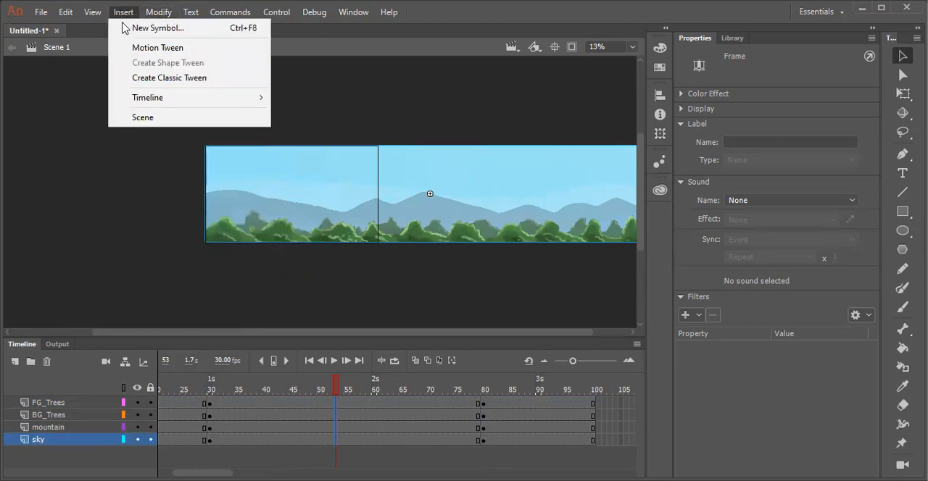
pyautogui.click(137, 79)
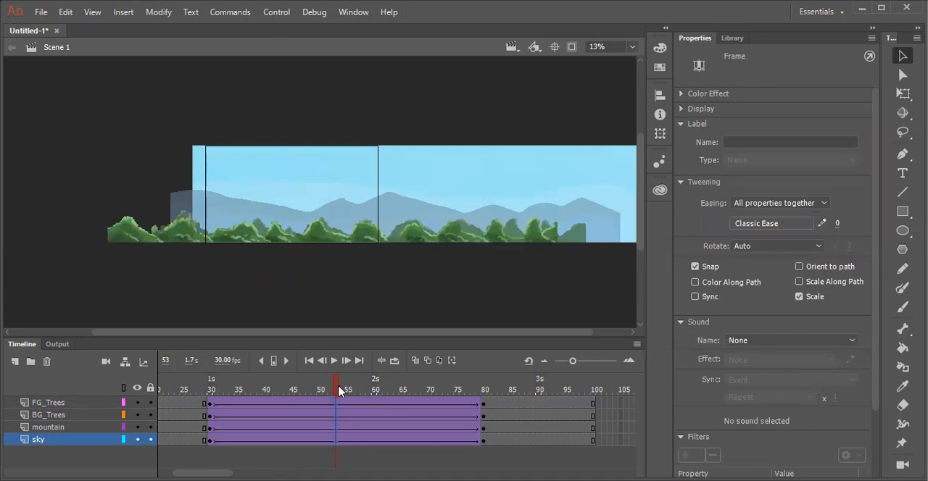
pyautogui.press('Return')
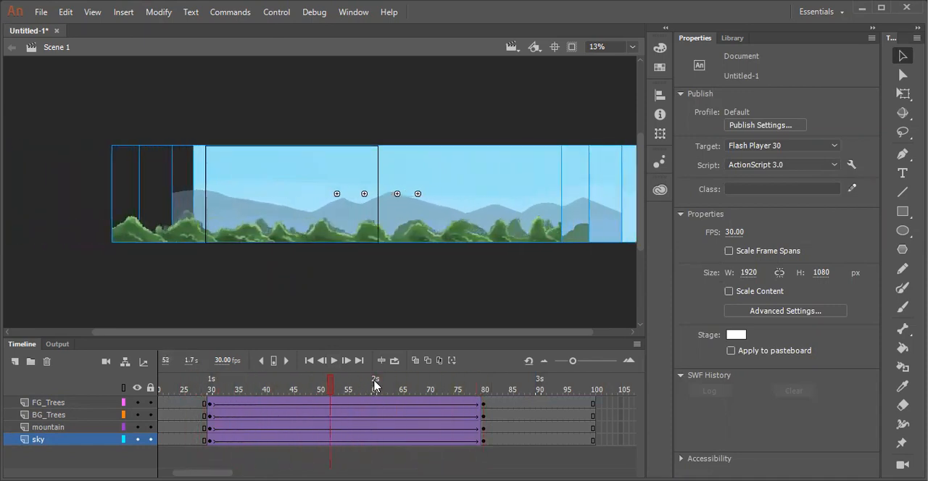
pyautogui.moveTo(464, 391); pyautogui.dragTo(205, 387)
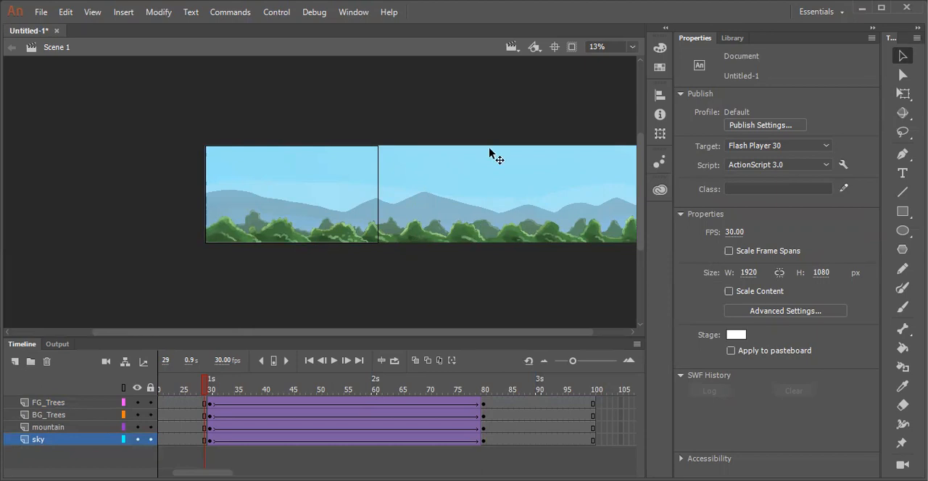
# - Clip the content outside the stage and scrub the timeline back to frame 1
pyautogui.click(572, 47)
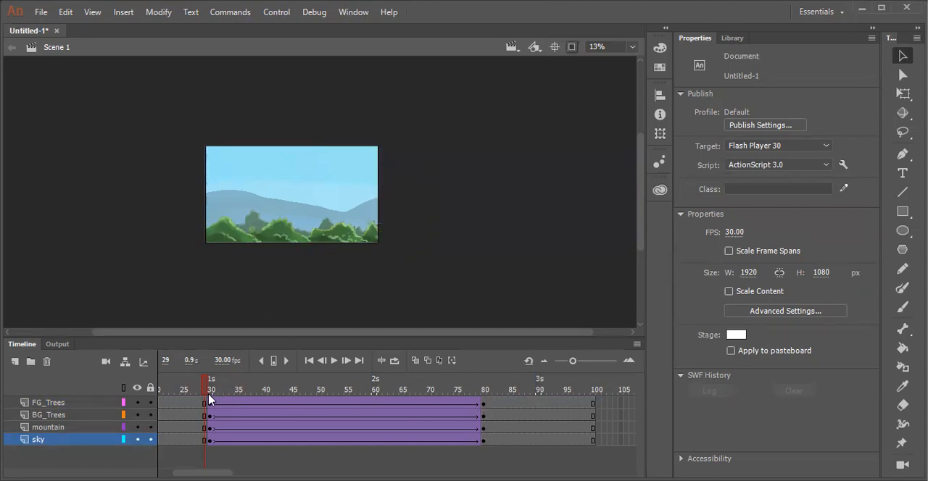
pyautogui.moveTo(209, 385); pyautogui.dragTo(59, 374)
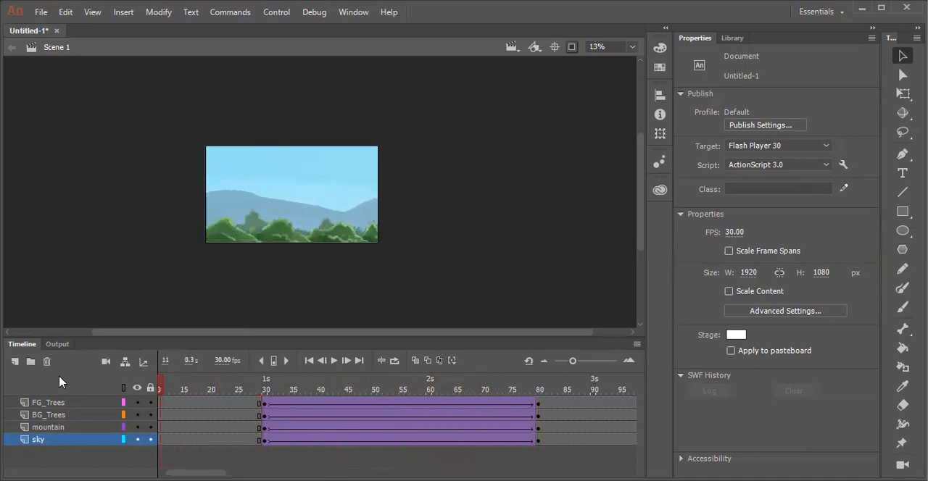
pyautogui.moveTo(215, 386); pyautogui.dragTo(101, 311)
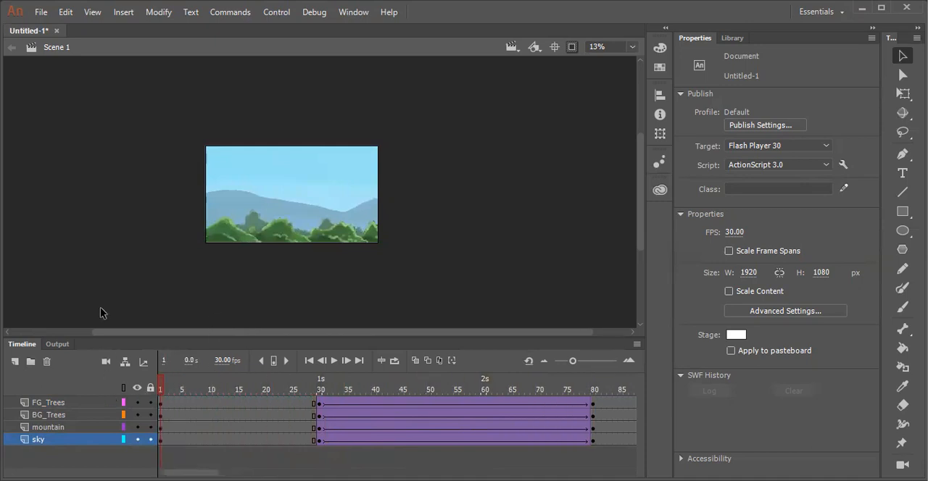